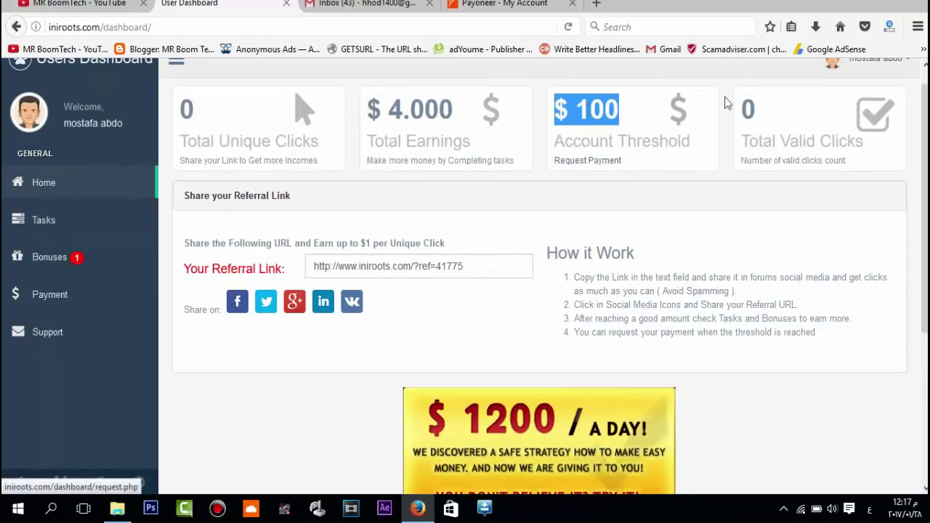
Step: Log out of the user dashboard
drag(764, 116, 193, 109)
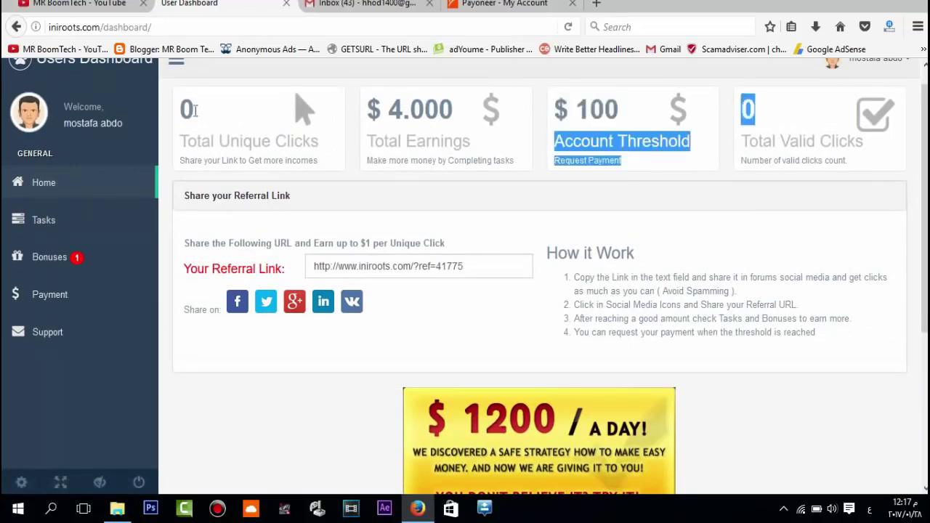
click(146, 486)
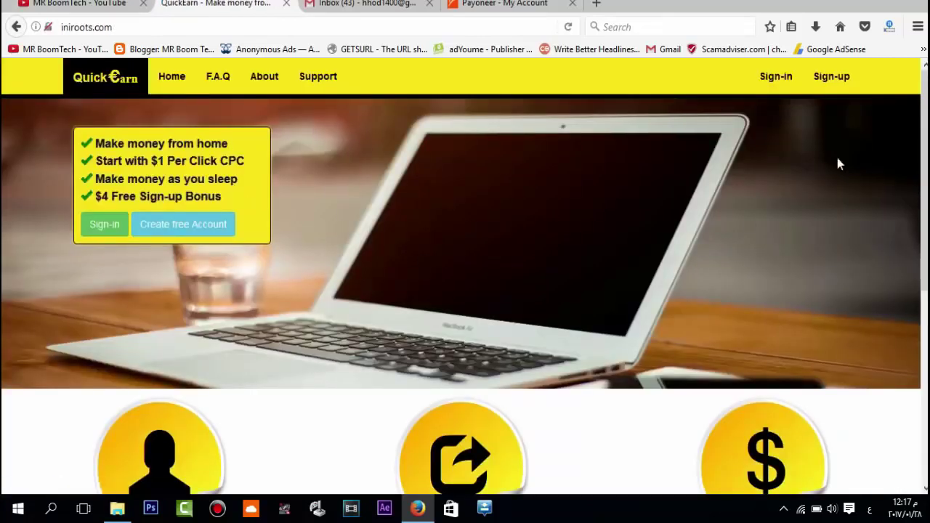
Step: Look over the QuickEarn home page, including the Create Account, Share & Earn and Get Paid Instantly sections
scroll(837, 164, down, 3)
drag(155, 162, 173, 163)
scroll(243, 176, down, 3)
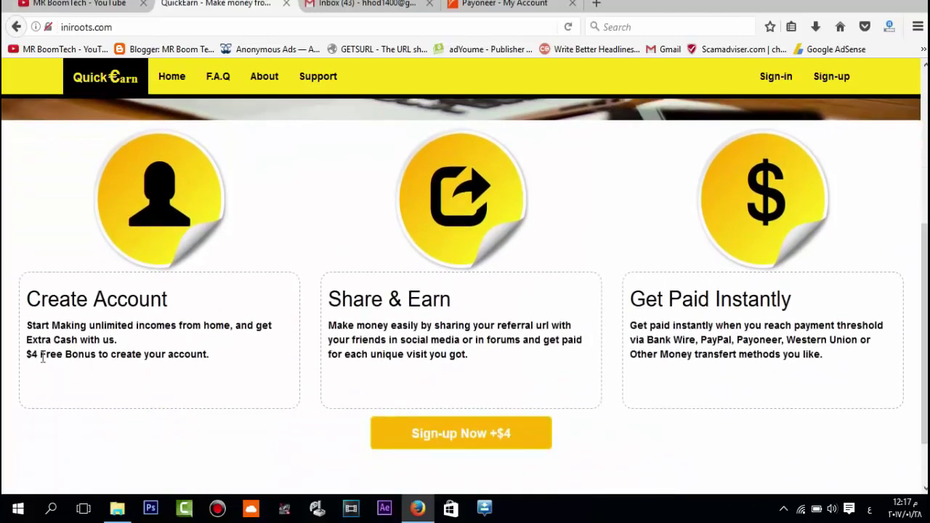
scroll(376, 260, up, 3)
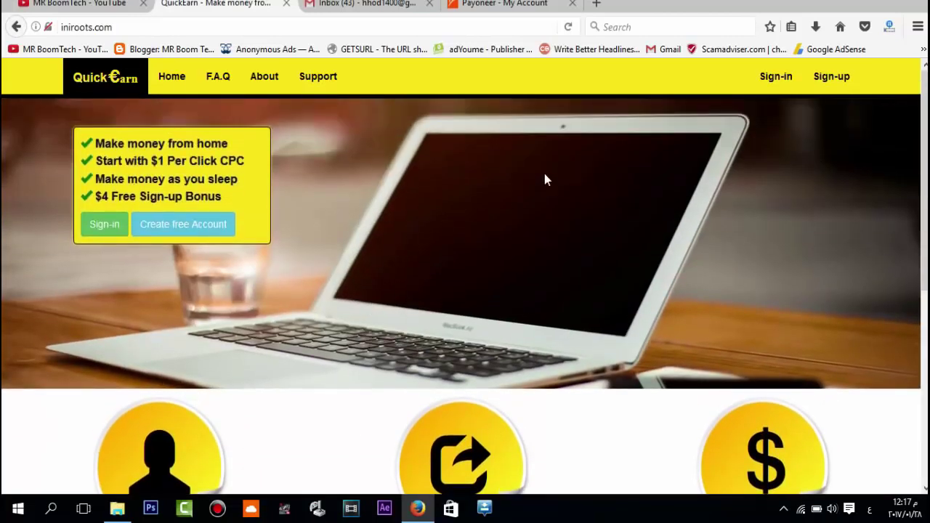
Step: Open the account sign-up form and look over its fields
click(840, 81)
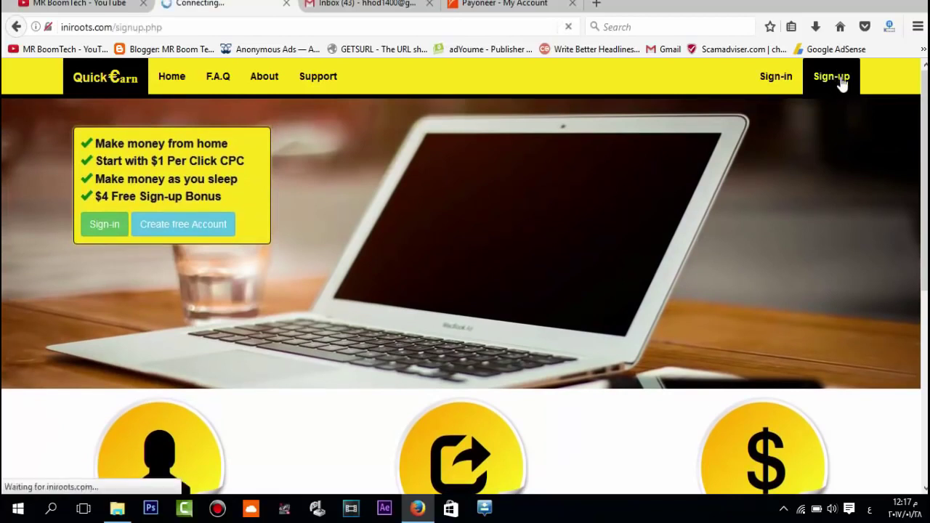
scroll(261, 305, down, 1)
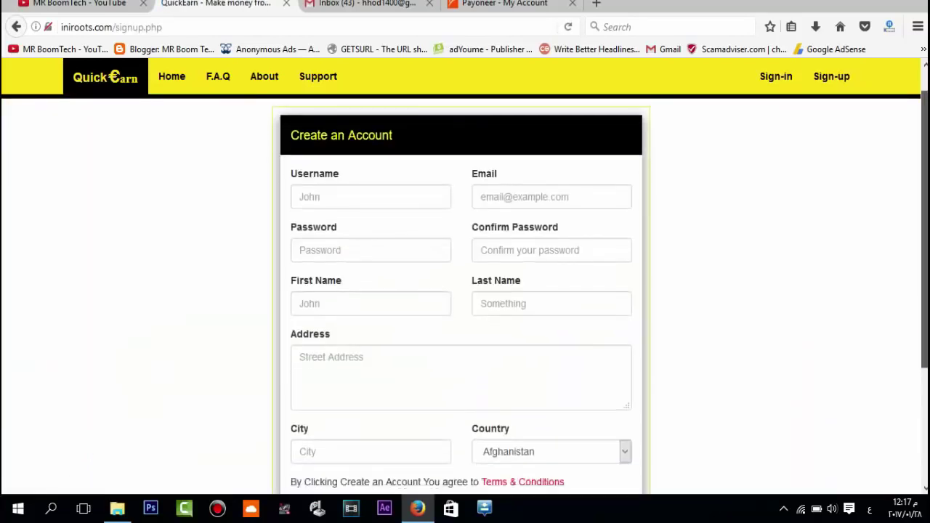
scroll(261, 305, up, 1)
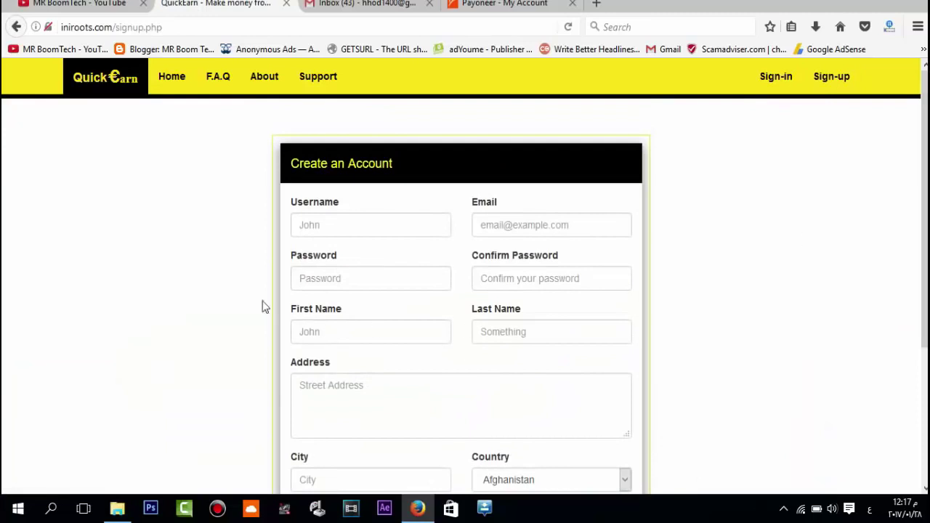
Step: Go through the sign-up form's email, password, first and last name, address and city fields without filling them in
click(514, 226)
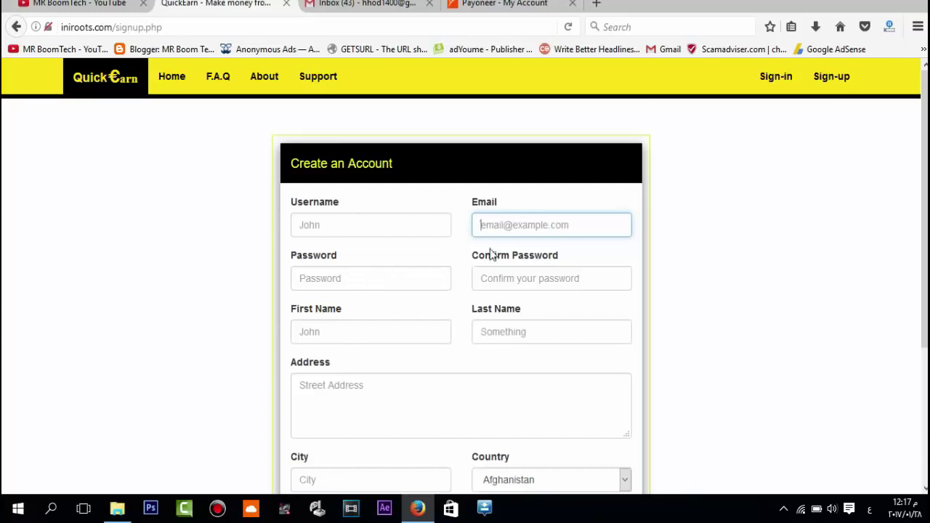
click(384, 279)
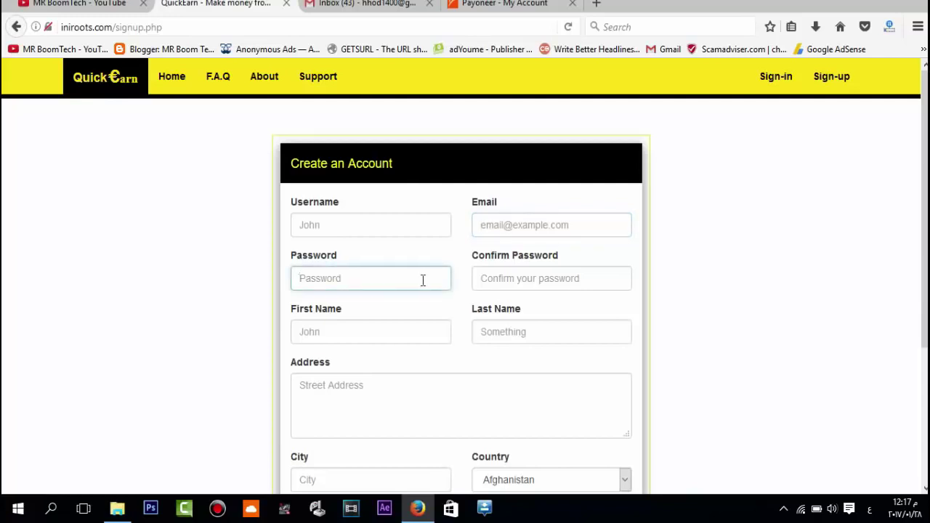
click(518, 283)
click(385, 340)
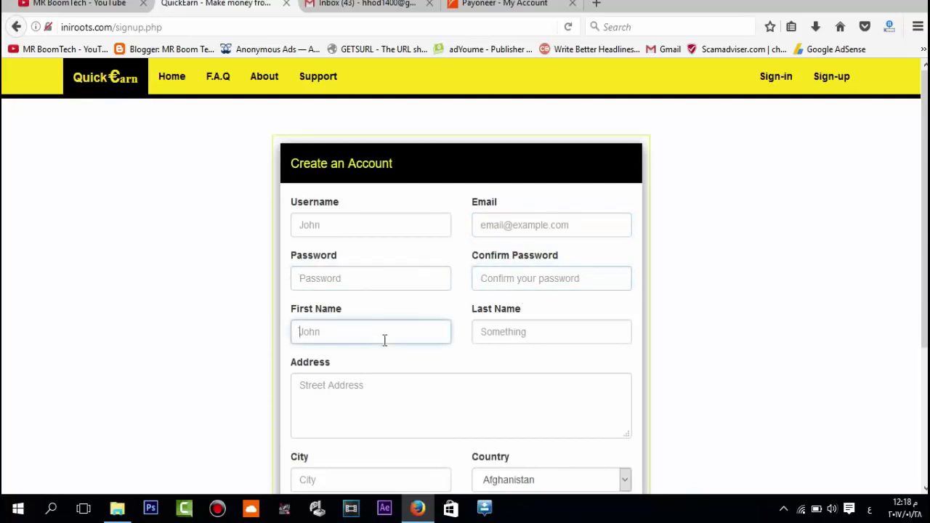
click(496, 335)
scroll(494, 337, down, 3)
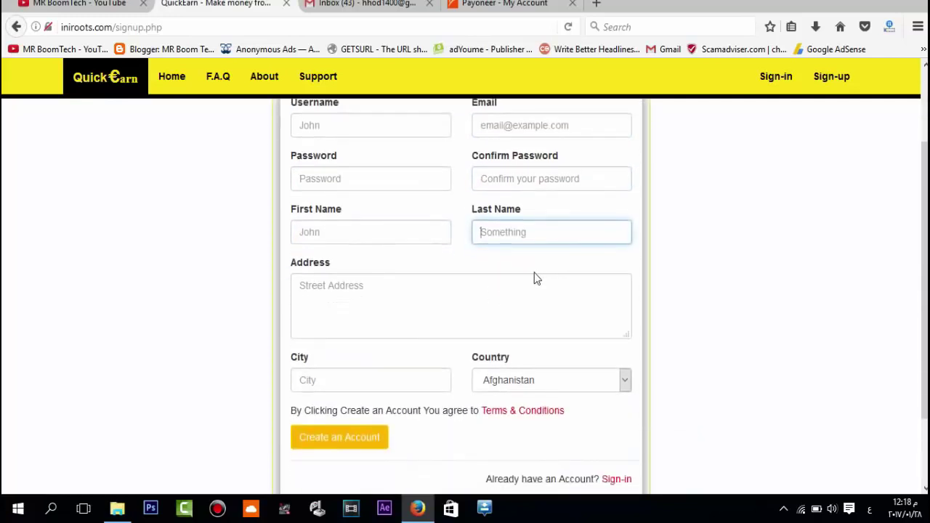
click(397, 288)
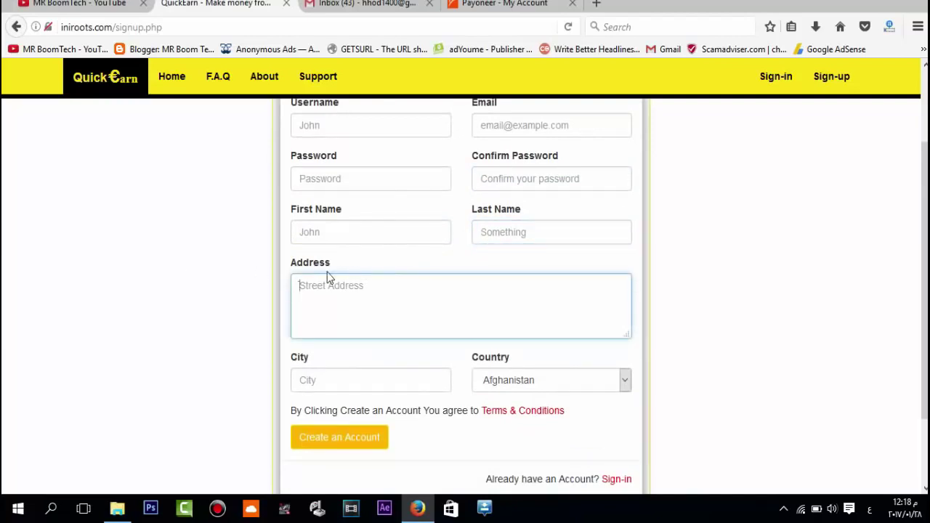
scroll(368, 301, down, 3)
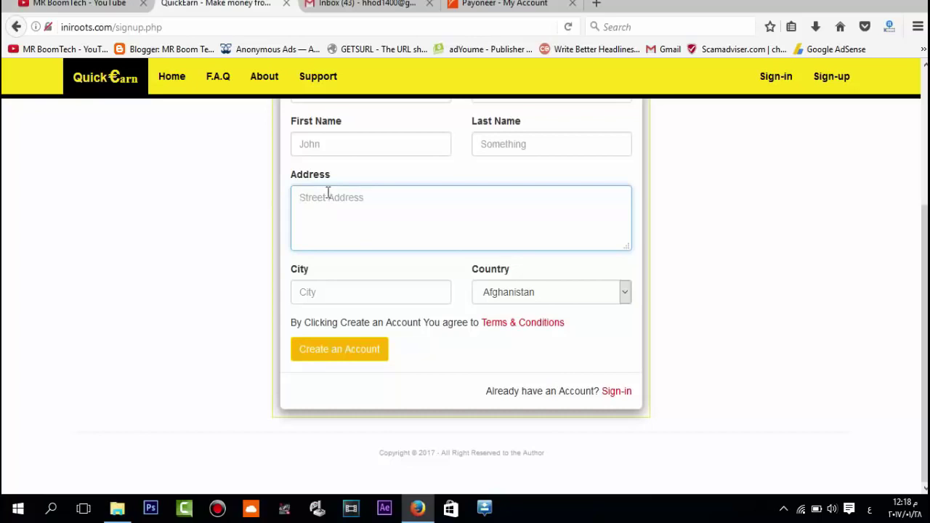
click(359, 290)
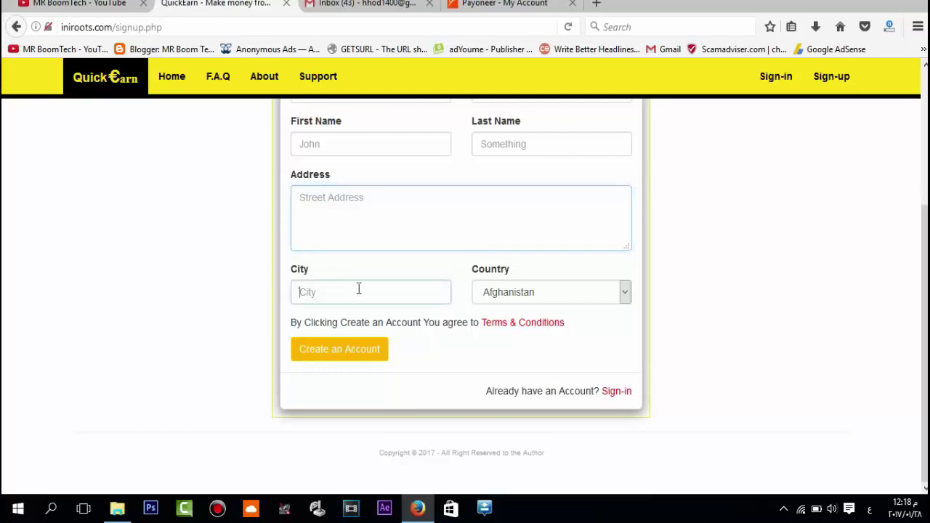
click(488, 212)
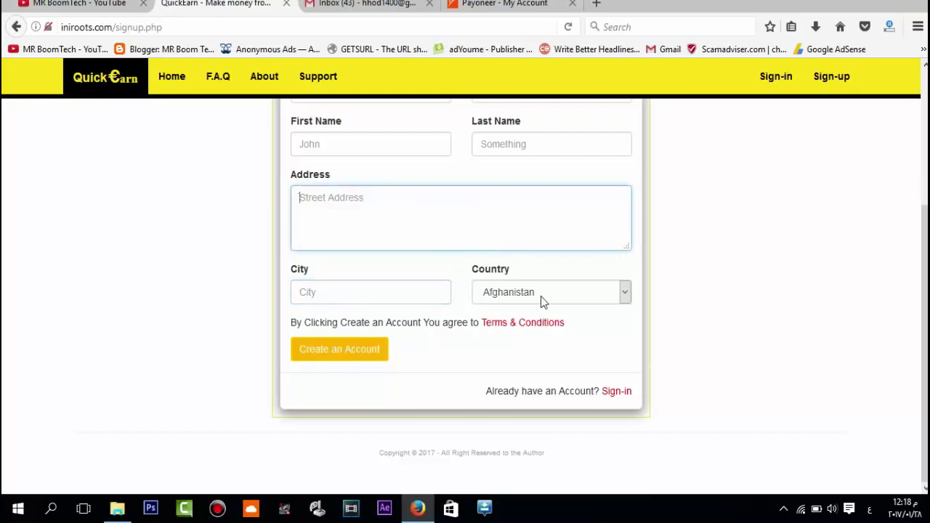
Step: Set the country to Egypt in the sign-up form and activate the empty city field
click(544, 297)
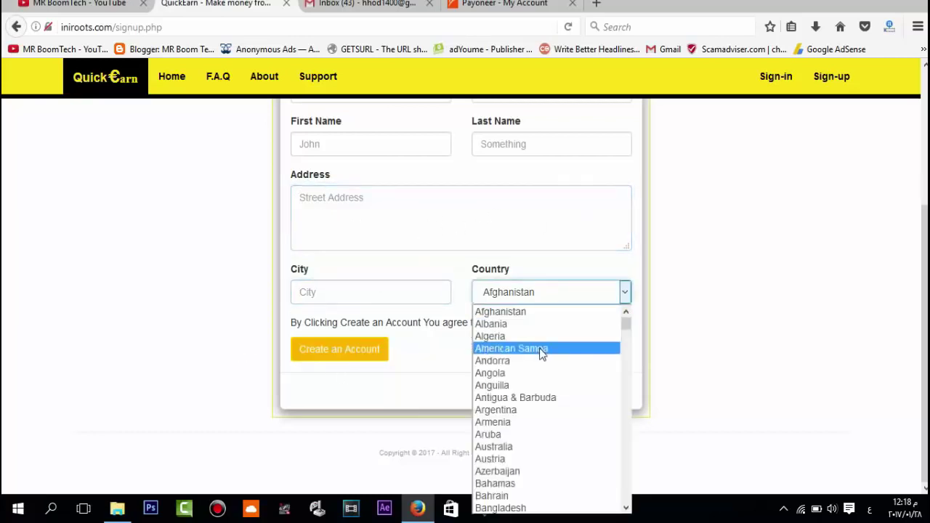
click(361, 225)
click(574, 298)
drag(625, 325, 612, 377)
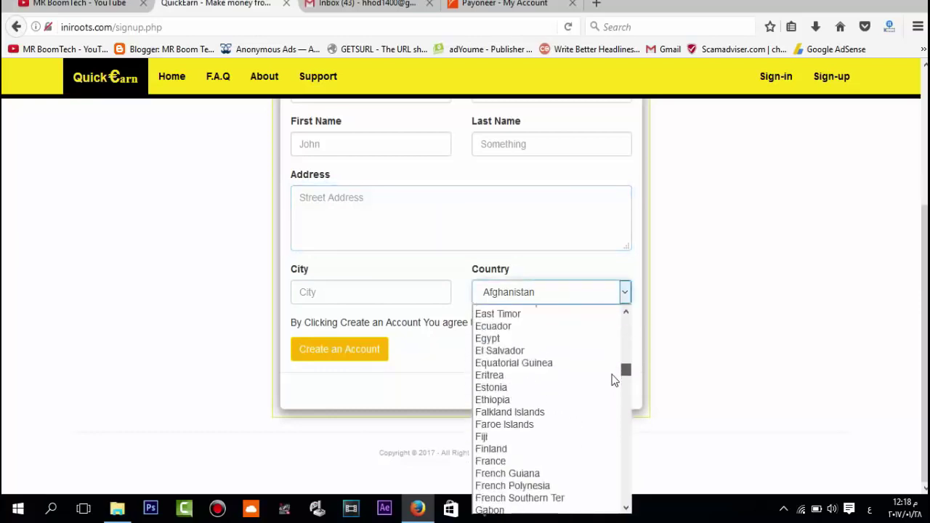
click(496, 348)
click(392, 292)
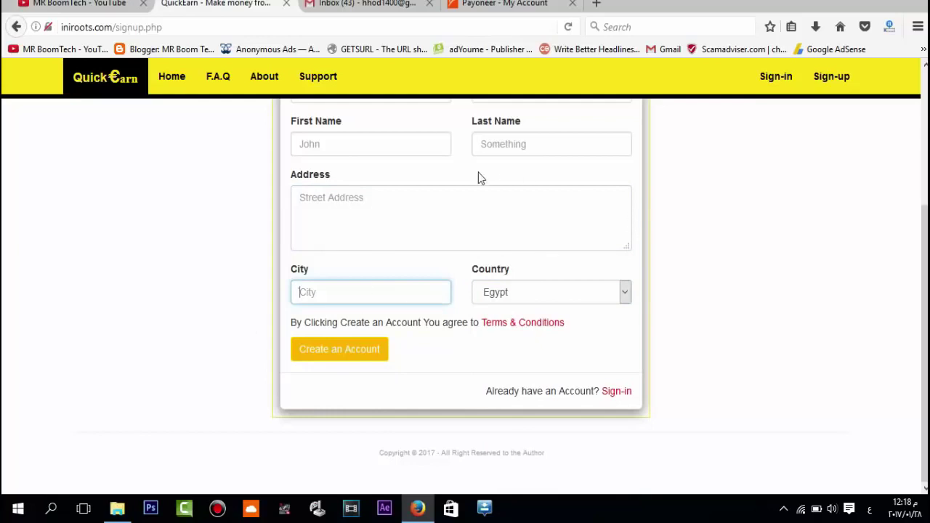
click(390, 289)
scroll(726, 193, up, 5)
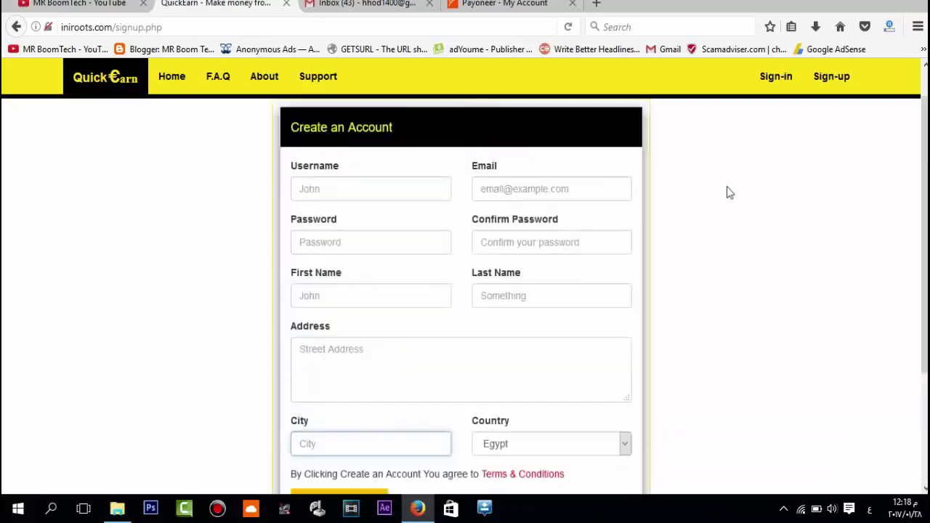
Step: Sign in to the existing account with its saved username and password
click(775, 78)
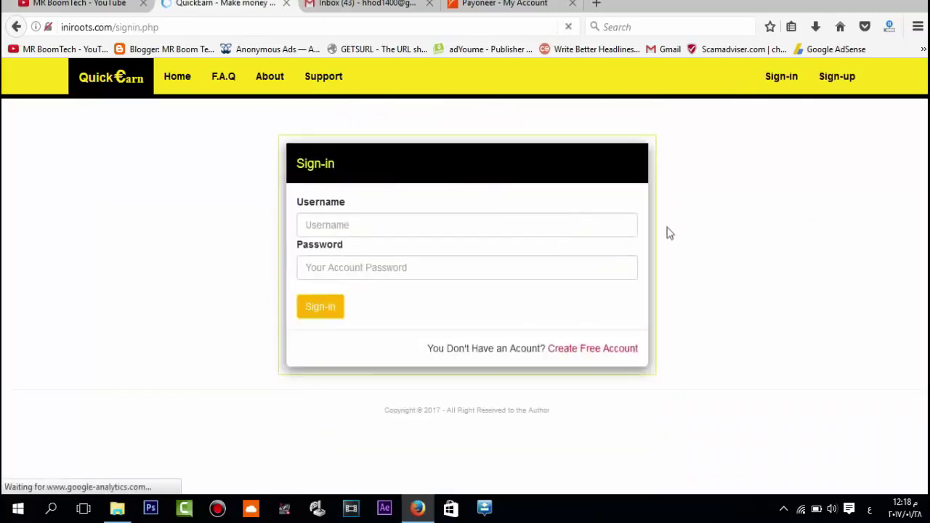
click(414, 227)
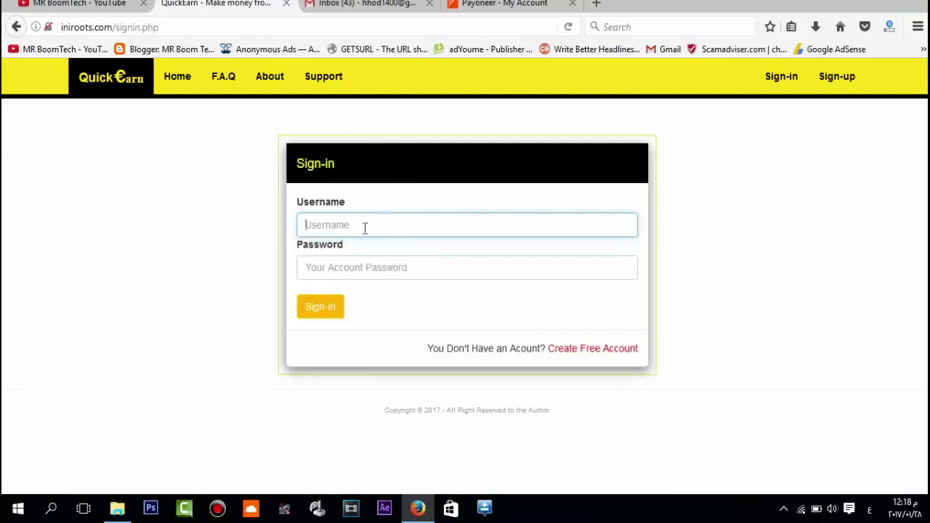
key(alt+shift)
key(Down)
key(Return)
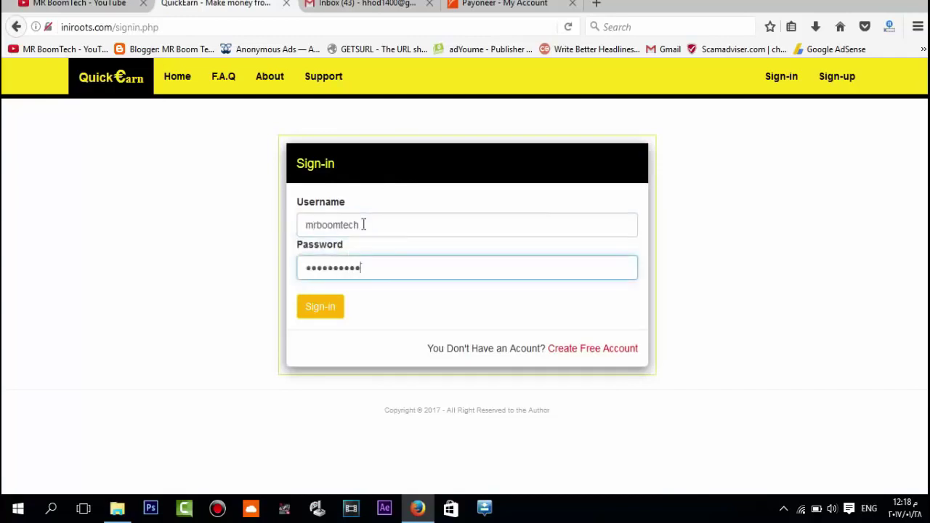
click(337, 317)
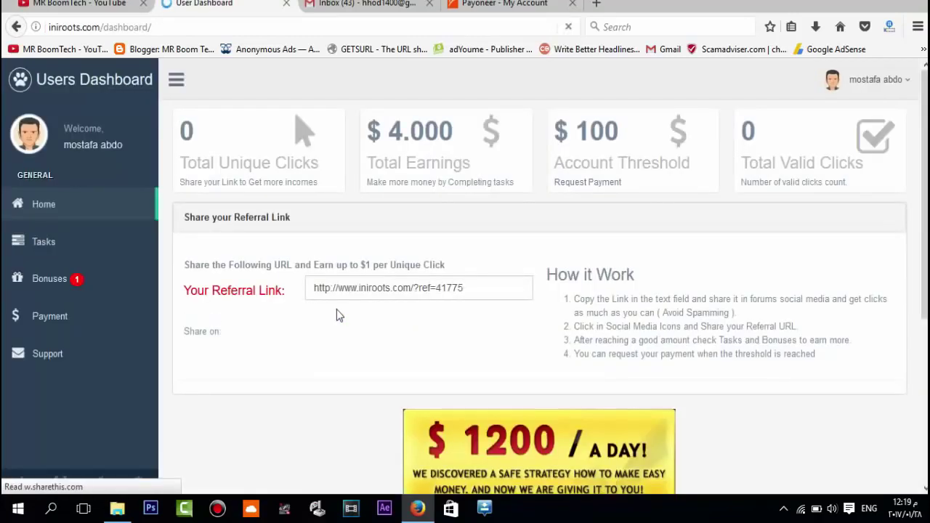
Step: Look over the dashboard's Total Valid Clicks counter and select the full referral link
scroll(322, 284, down, 3)
scroll(481, 310, up, 3)
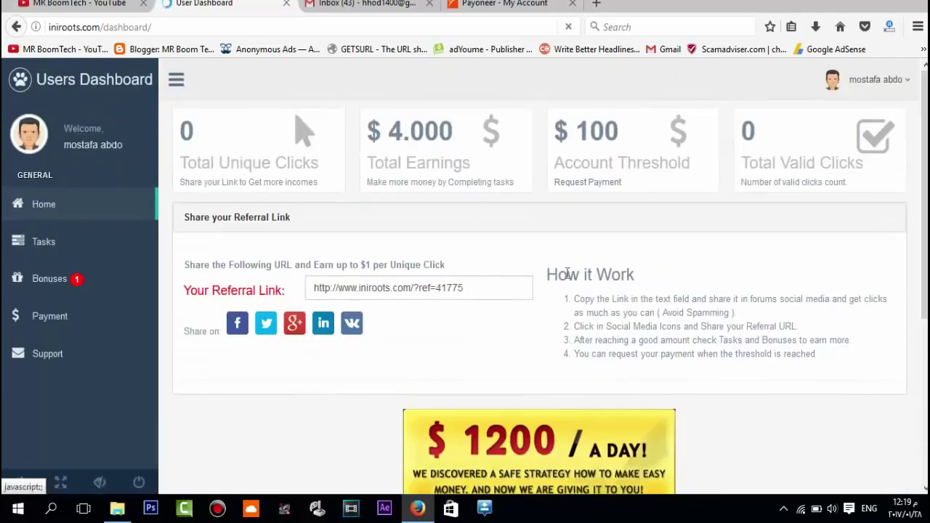
click(484, 288)
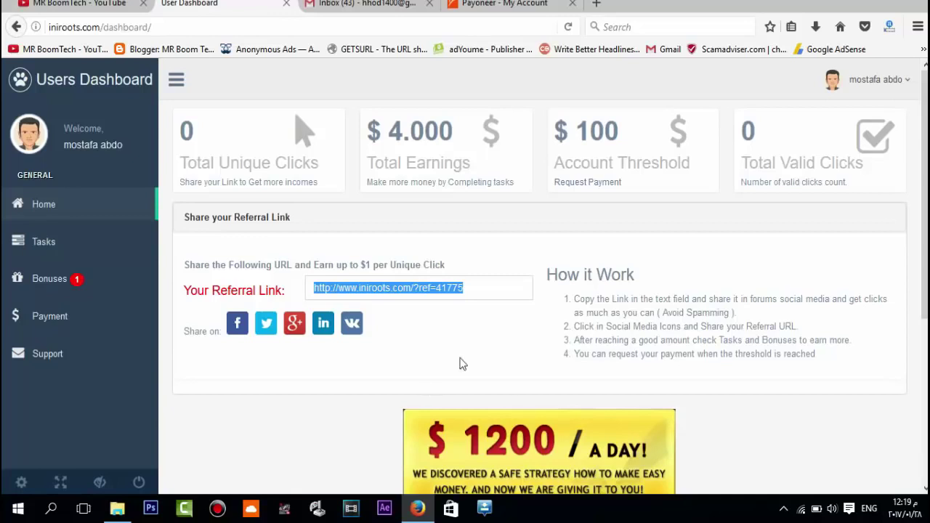
drag(866, 170, 772, 167)
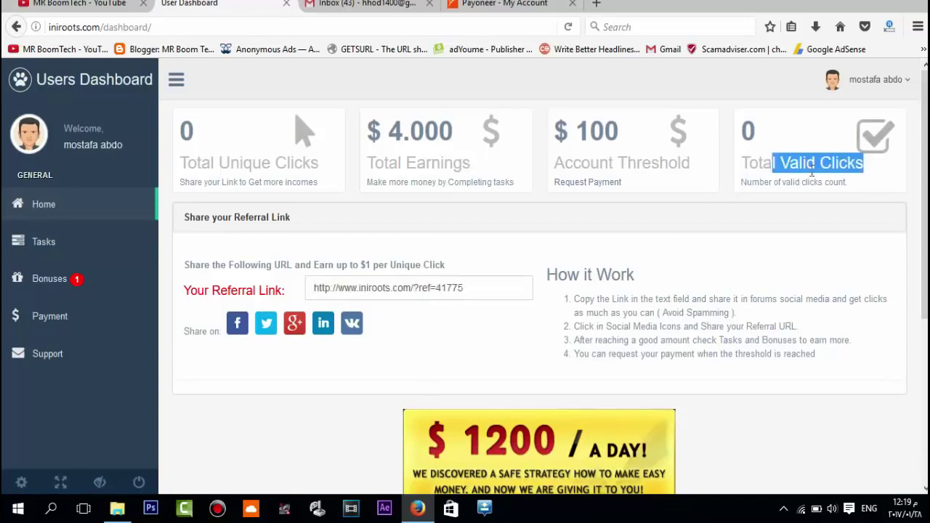
click(727, 210)
click(486, 290)
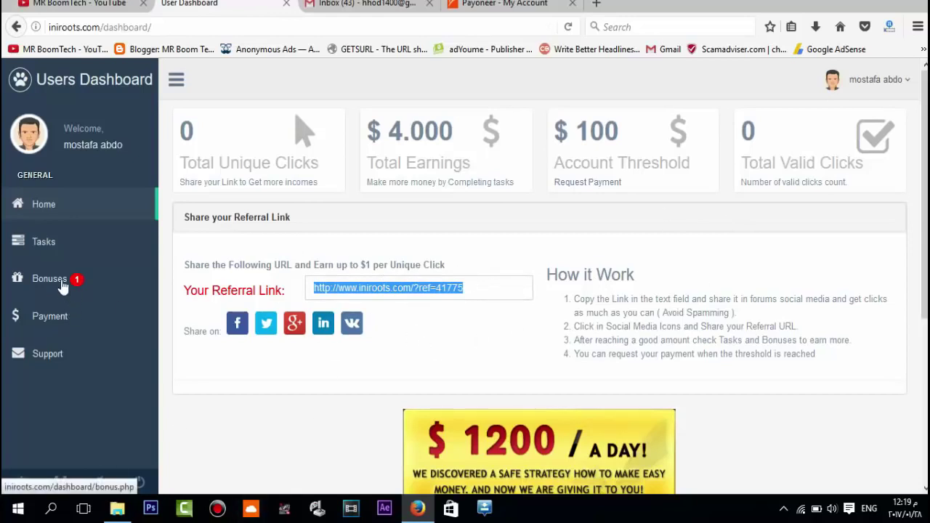
Step: Examine the total earnings, the account threshold and the instructions for unlocking bonuses and tasks
mouse_move(459, 135)
mouse_down()
mouse_move(368, 146)
mouse_move(455, 134)
mouse_up()
click(366, 149)
double_click(429, 131)
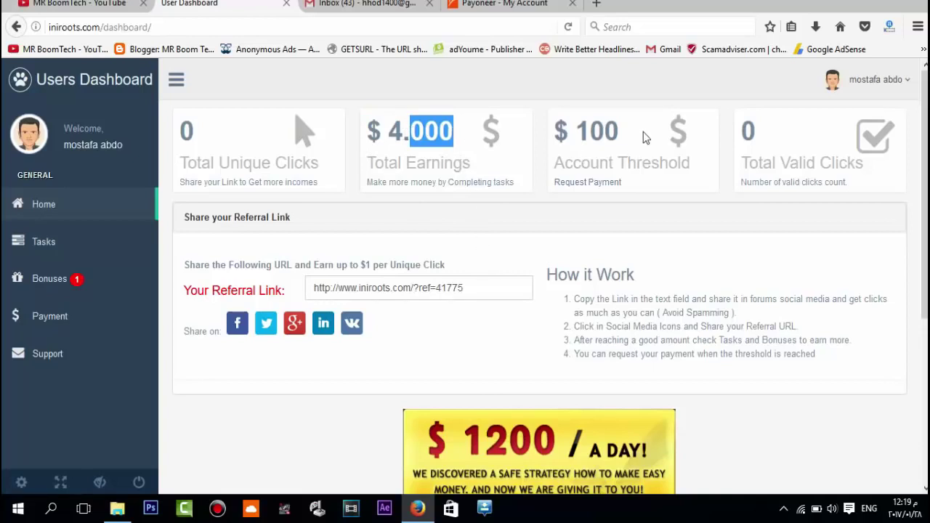
drag(574, 134, 553, 143)
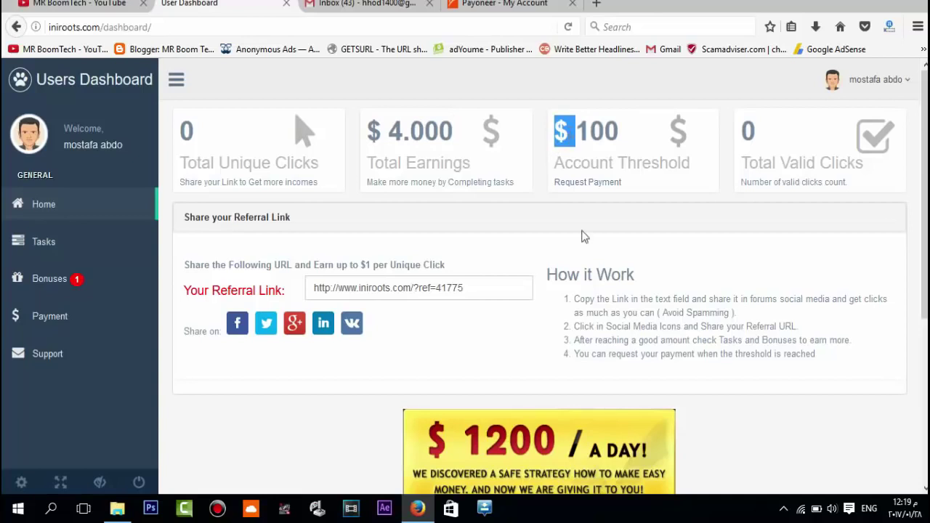
scroll(581, 236, down, 5)
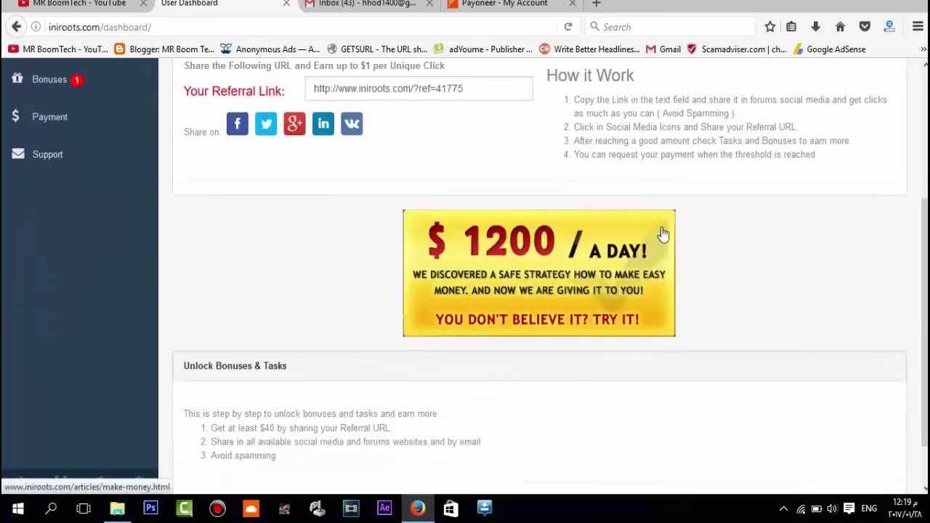
scroll(381, 290, up, 5)
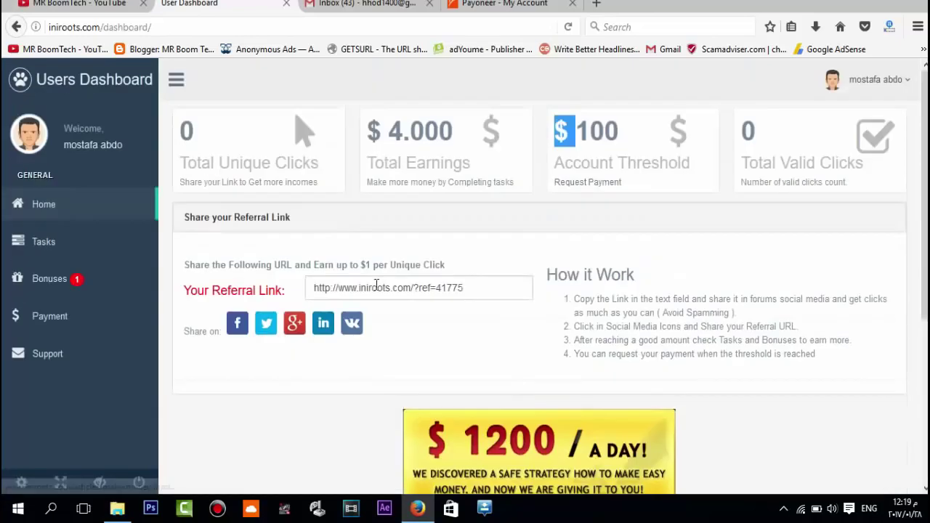
Step: Open the Tasks page and read its notice about available tasks
click(44, 241)
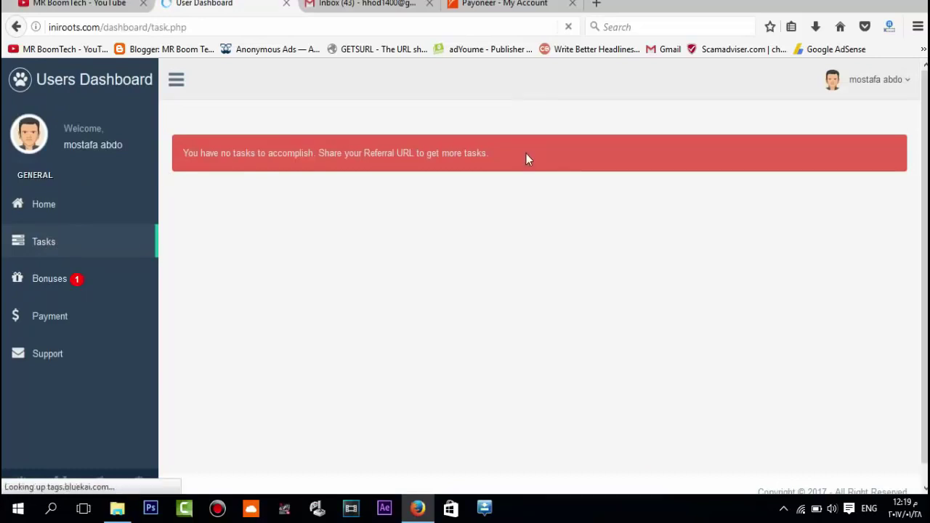
drag(303, 154, 279, 160)
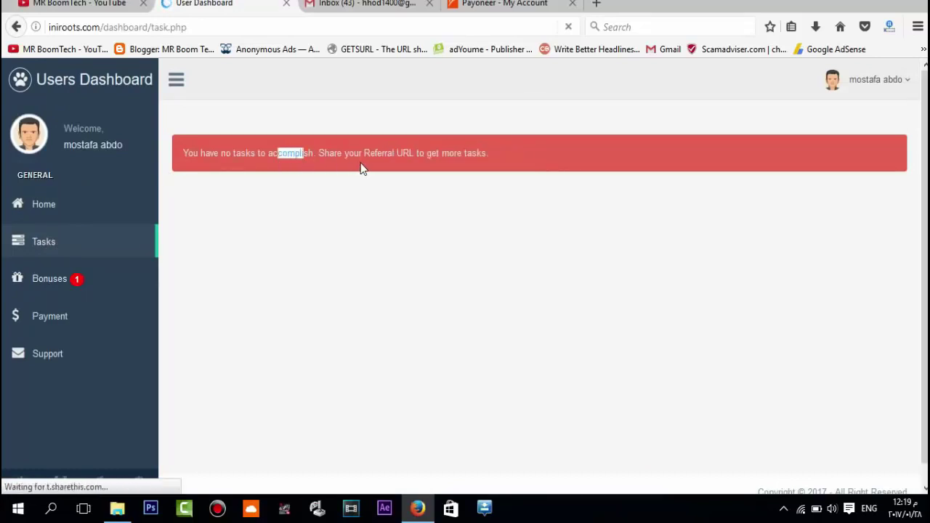
Step: Open the Payment page and review the available payment methods and the required payment details
click(64, 317)
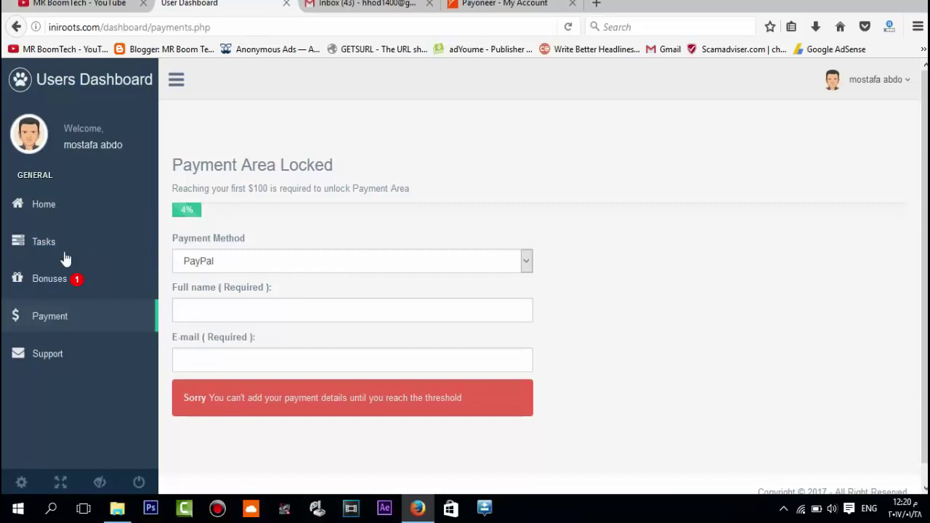
click(270, 251)
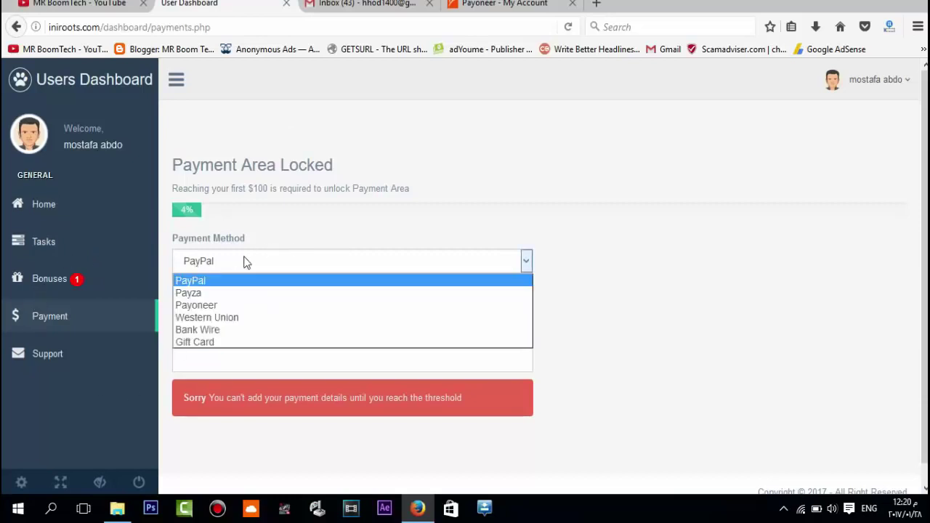
click(202, 265)
click(234, 311)
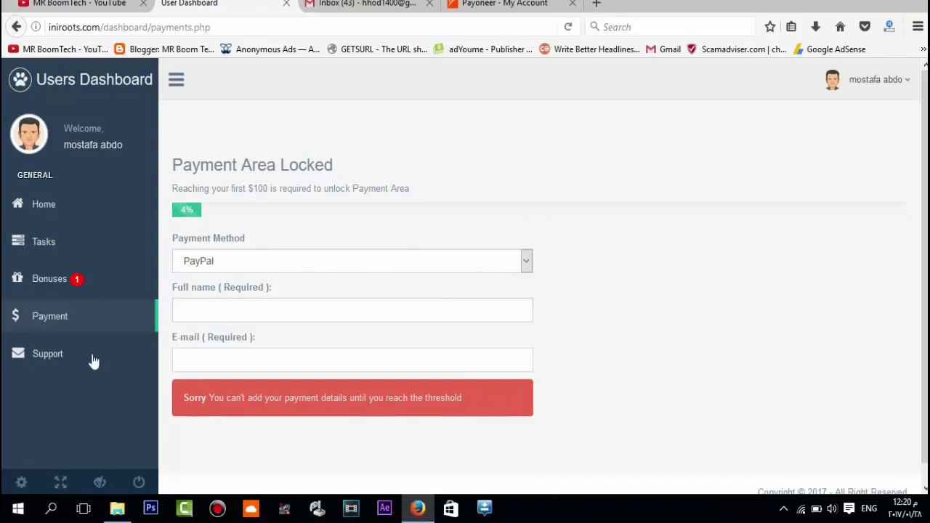
Step: Return to the dashboard's Home page and select the full referral link
click(48, 217)
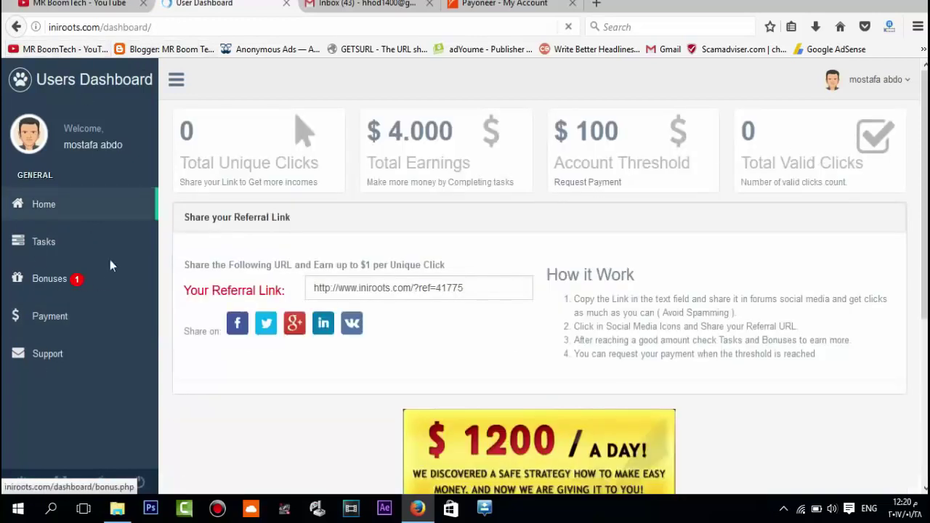
click(480, 291)
right_click(463, 293)
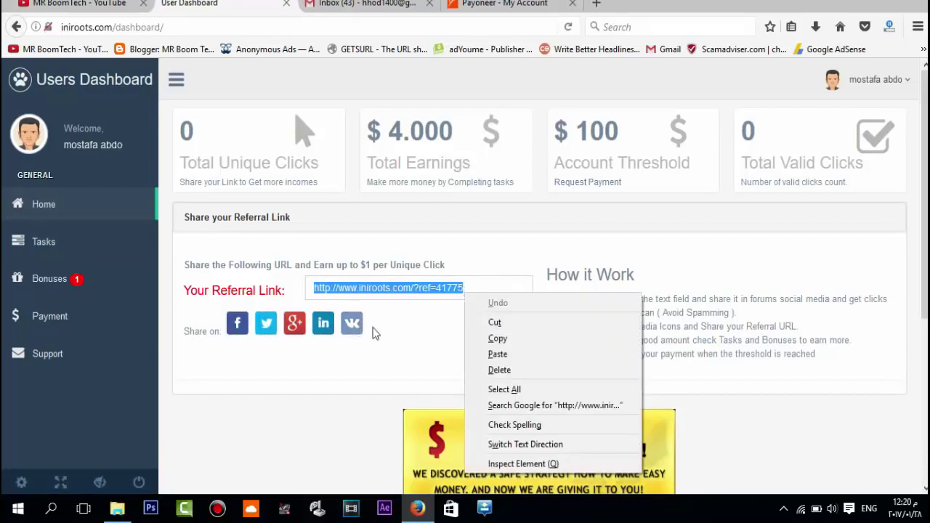
click(442, 292)
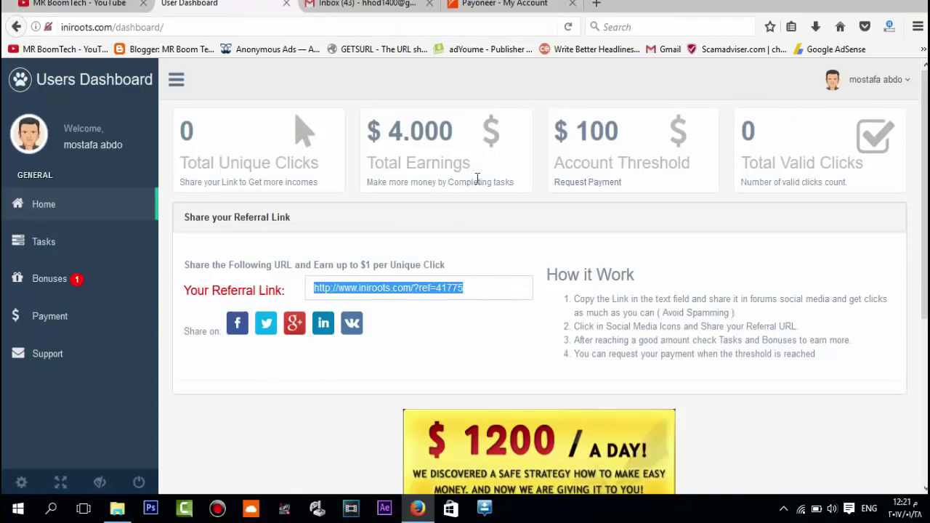
Step: Open the shmokiads.com dashboard in a new browser tab
click(596, 4)
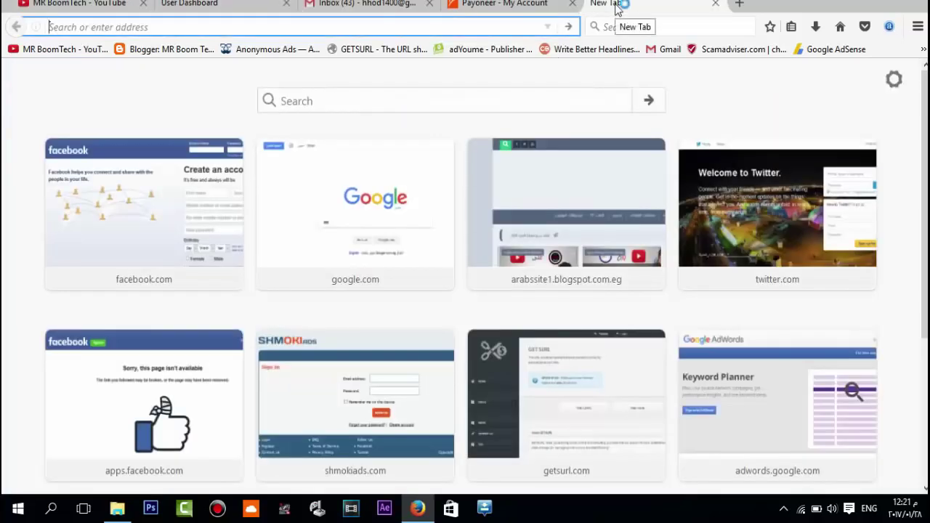
text(shmokiads.com/)
click(257, 80)
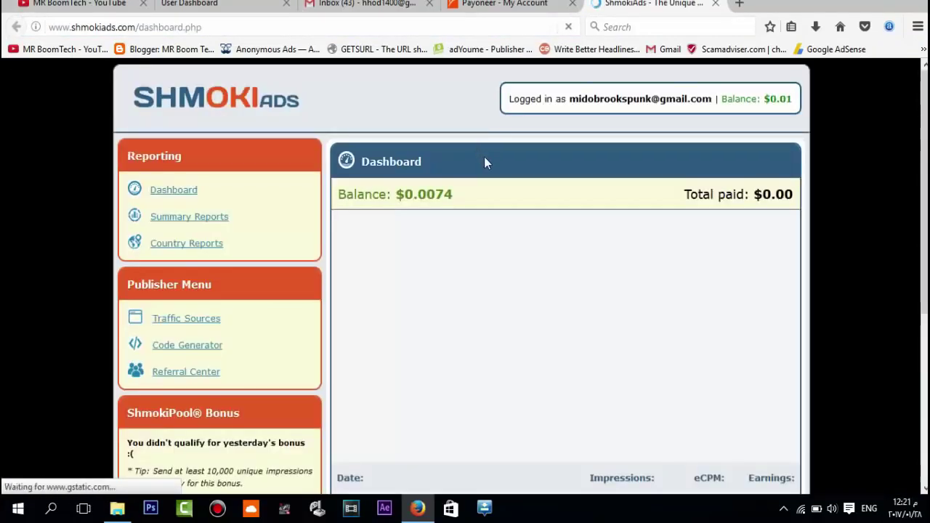
Step: Examine the ShmokiAds balance, earnings chart and the daily table of impressions, eCPM and earnings
scroll(486, 160, down, 5)
drag(637, 309, 623, 328)
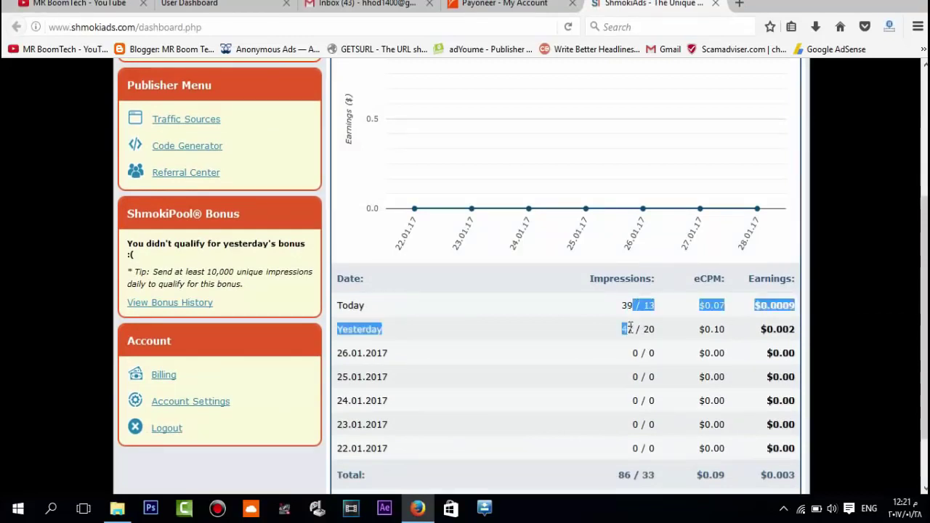
click(606, 328)
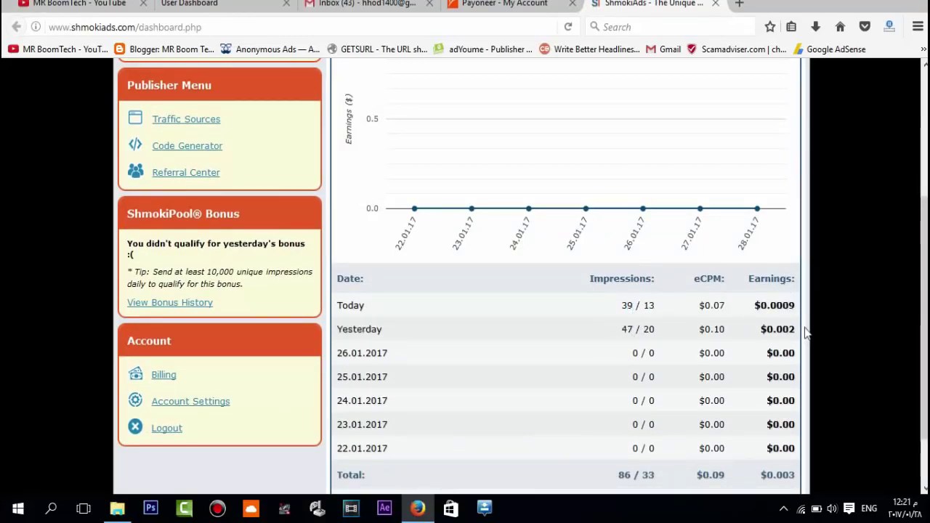
scroll(480, 116, up, 5)
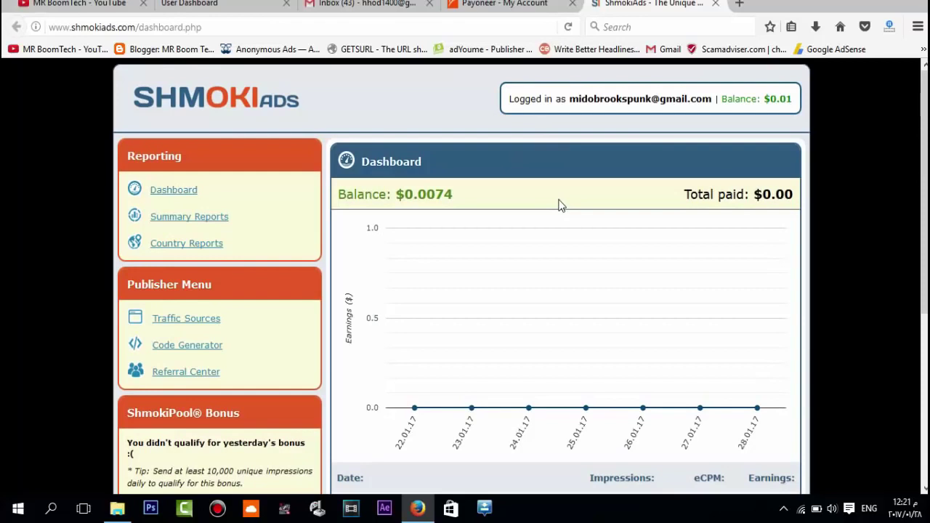
scroll(556, 202, down, 3)
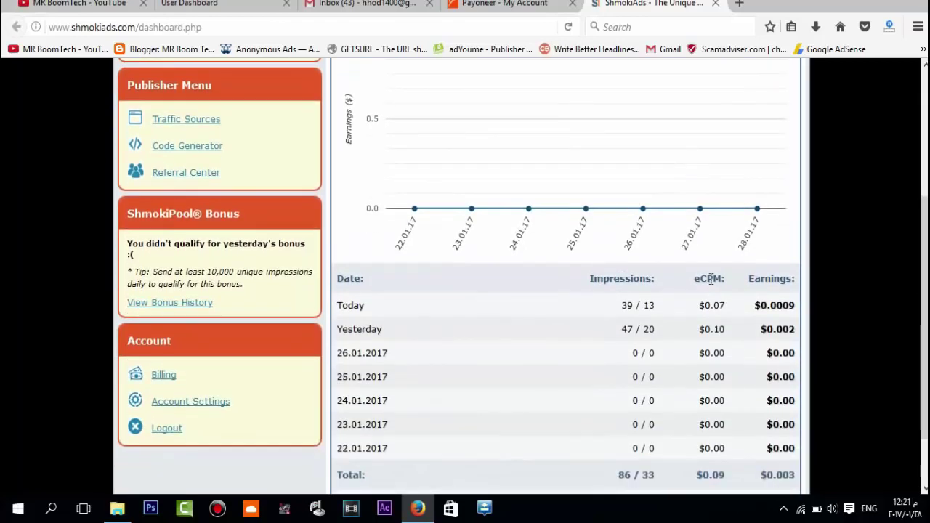
scroll(706, 330, up, 2)
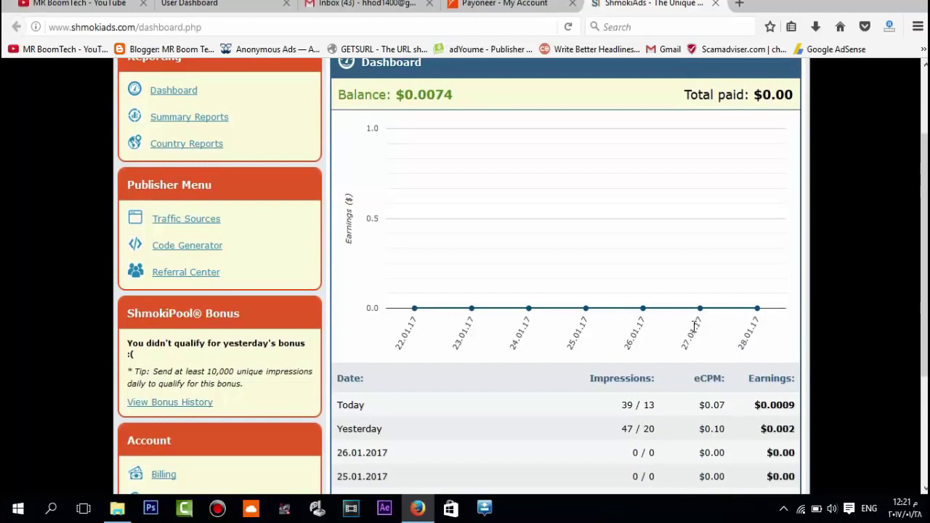
scroll(695, 325, up, 2)
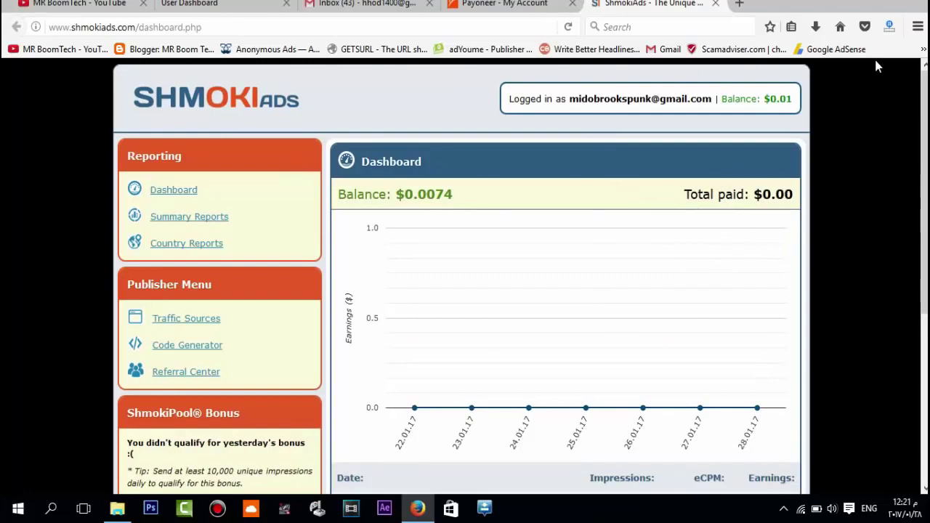
Step: Open another blank browser tab and glance at the MR BoomTech YouTube channel before returning to it
click(738, 5)
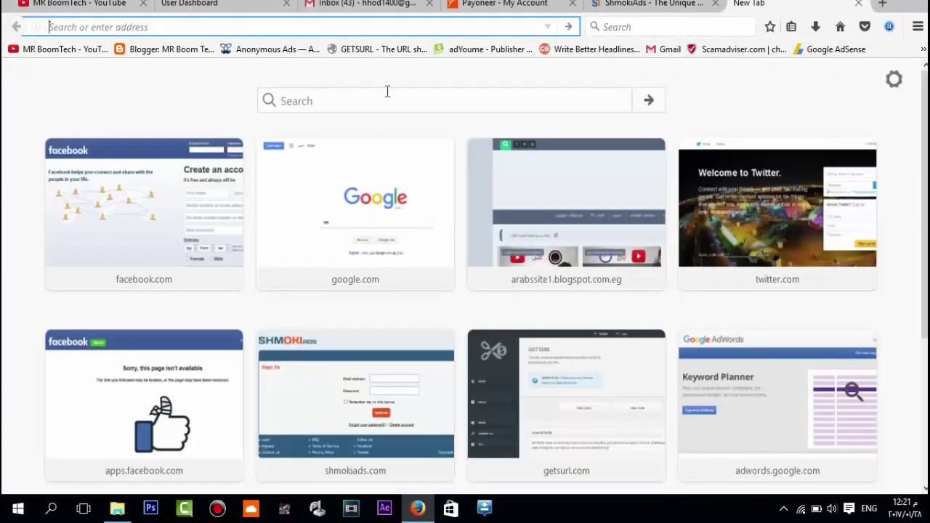
click(86, 5)
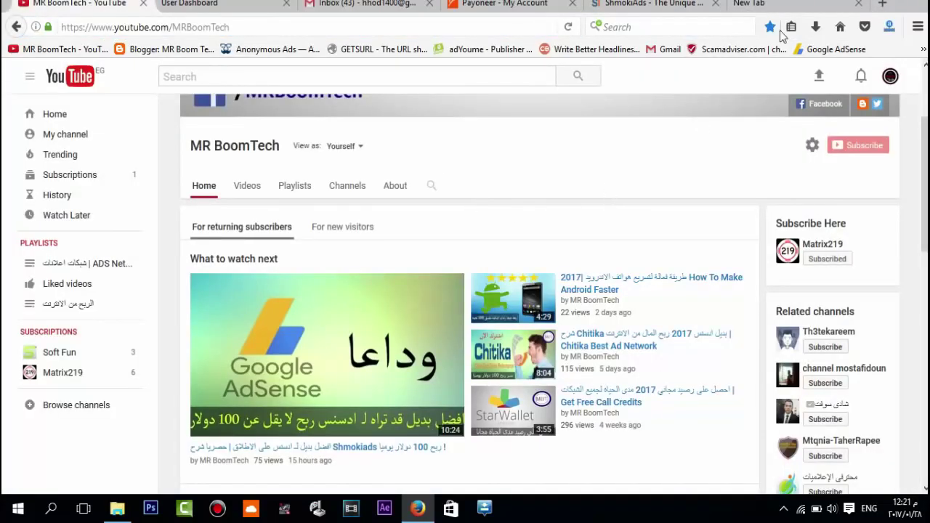
click(762, 6)
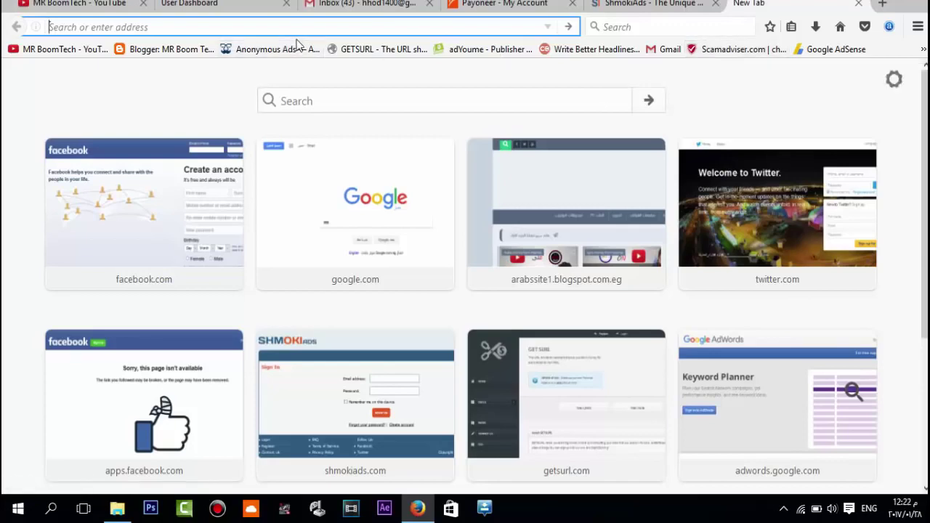
Step: Search Google for adhitz and go through the AdHitz Publishers page to its registration page
text(adhit)
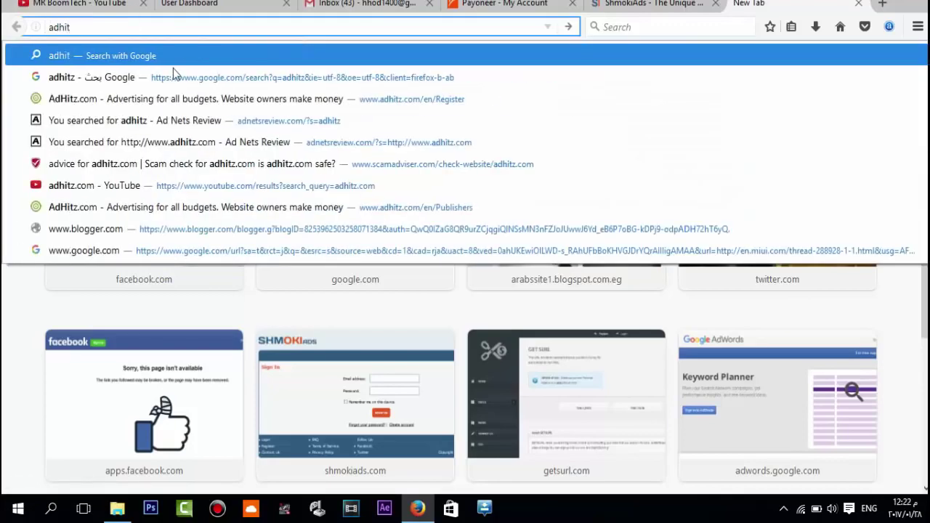
click(173, 68)
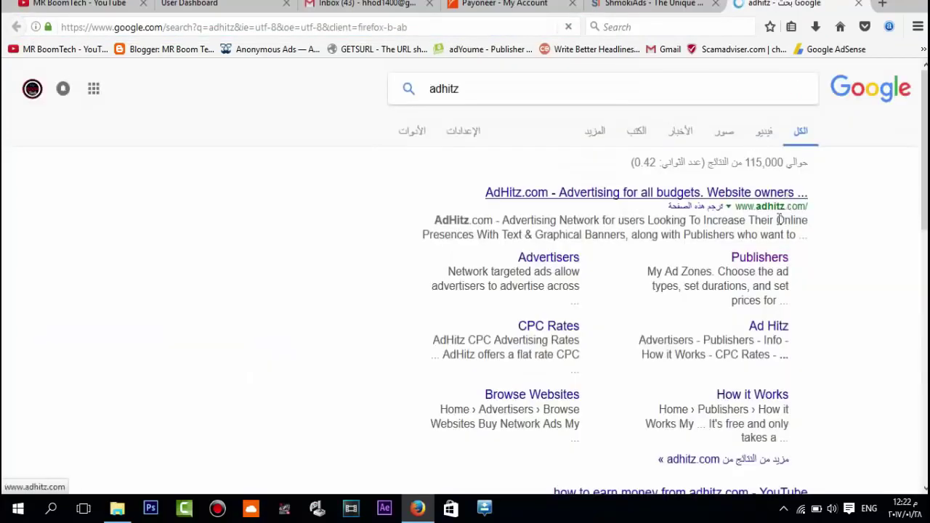
click(772, 259)
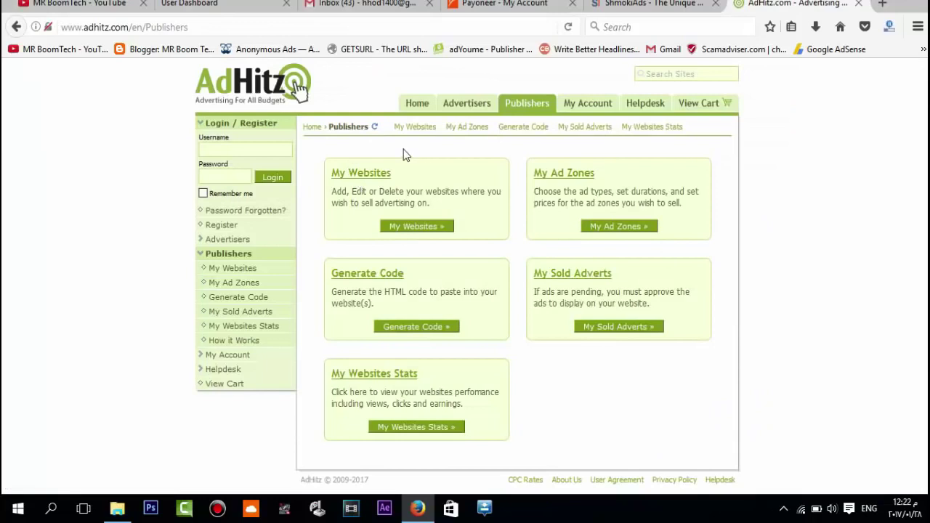
click(221, 225)
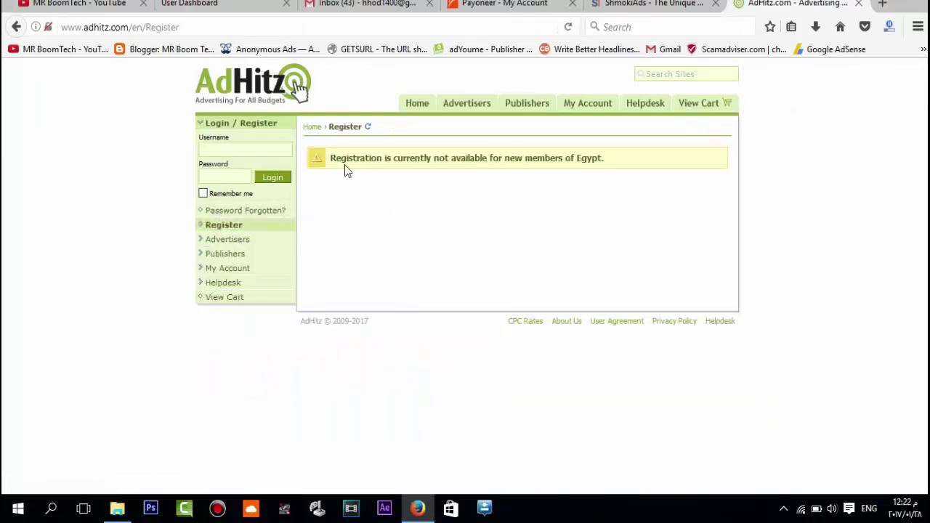
Step: Read the notice on the AdHitz registration page, highlighting its wording
drag(600, 157, 574, 157)
drag(481, 158, 474, 158)
drag(602, 158, 343, 157)
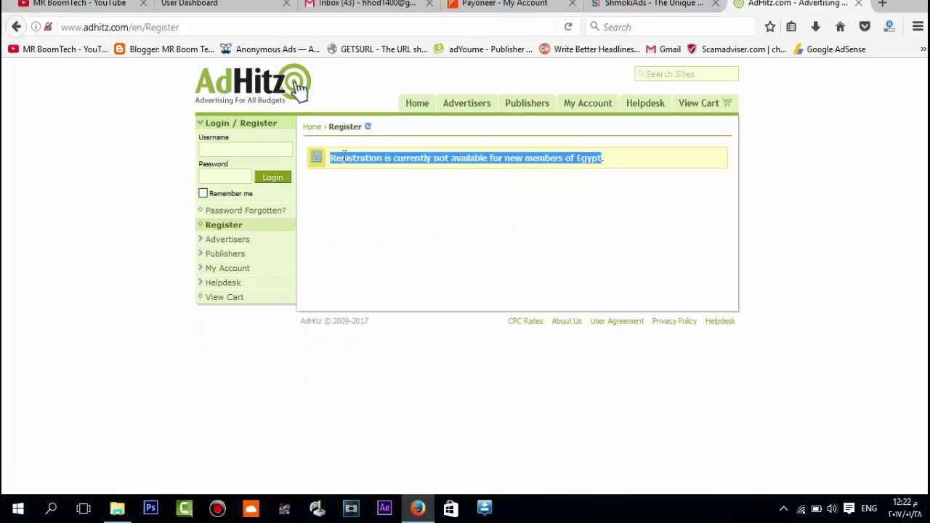
click(371, 154)
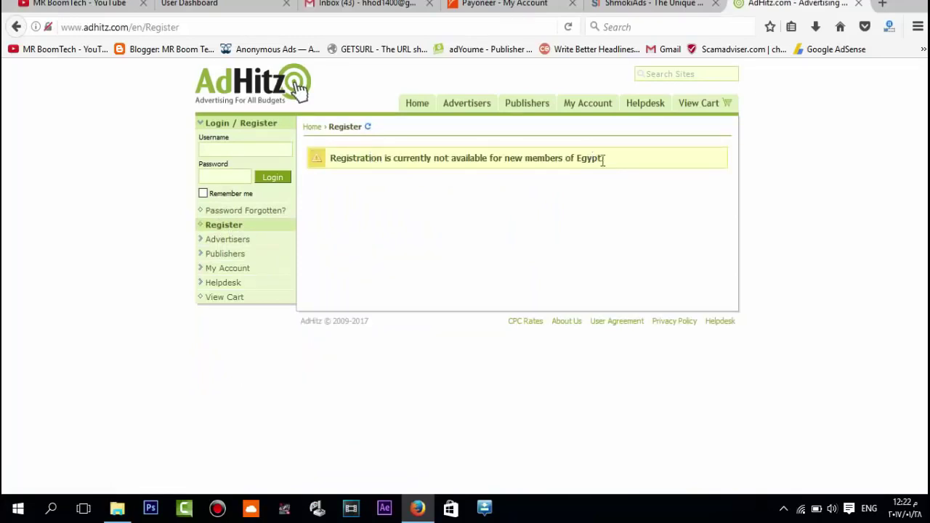
drag(602, 161, 376, 154)
double_click(512, 157)
drag(534, 159, 589, 172)
click(593, 175)
drag(601, 157, 554, 162)
click(619, 170)
click(349, 172)
double_click(356, 158)
drag(368, 161, 575, 156)
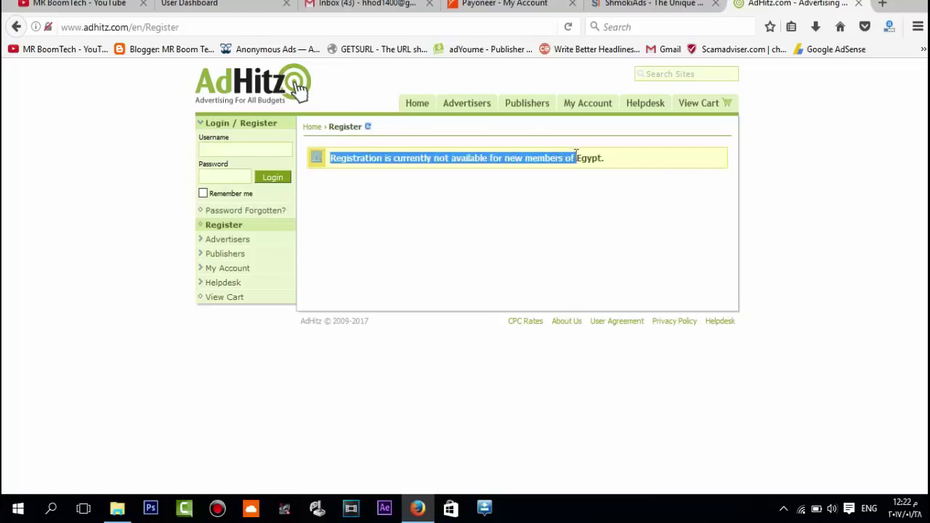